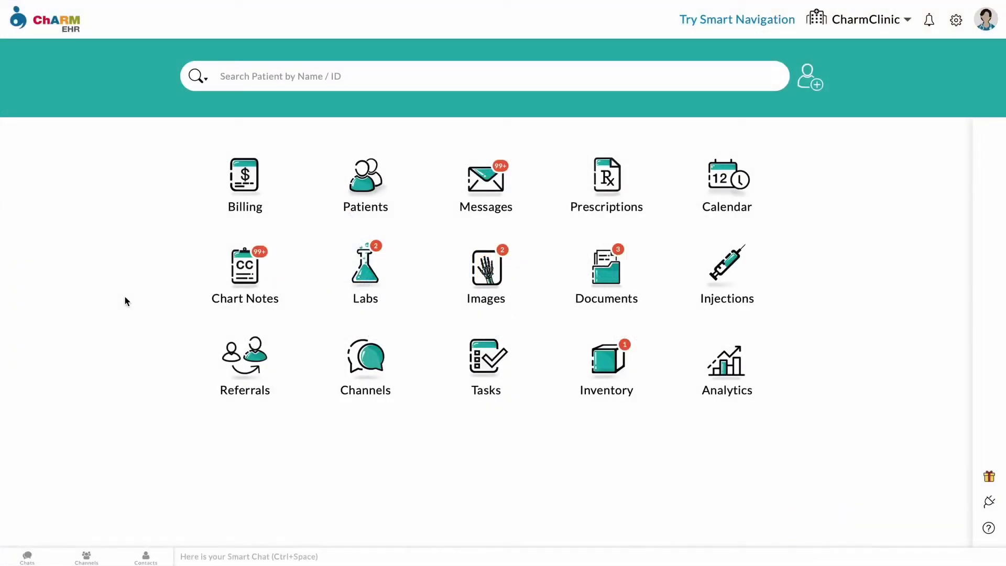
{"action": "left_click", "coordinate": [256, 269]}
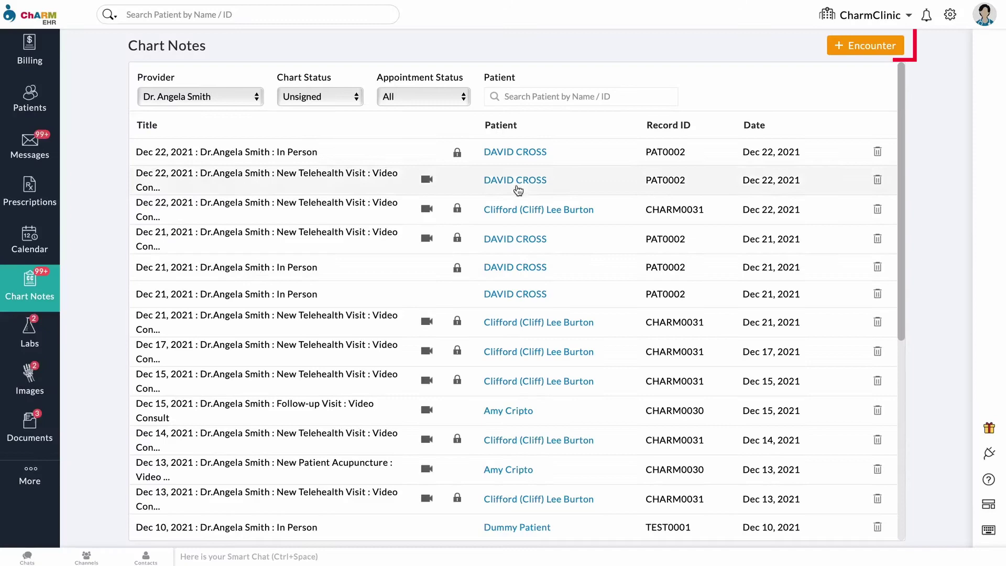
{"action": "left_click", "coordinate": [873, 47]}
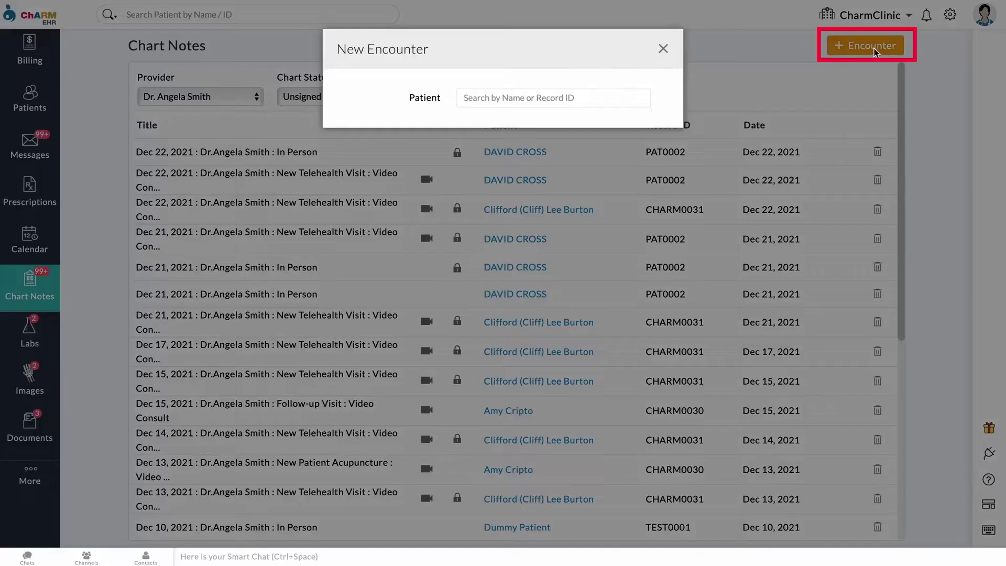
{"action": "left_click", "coordinate": [663, 51]}
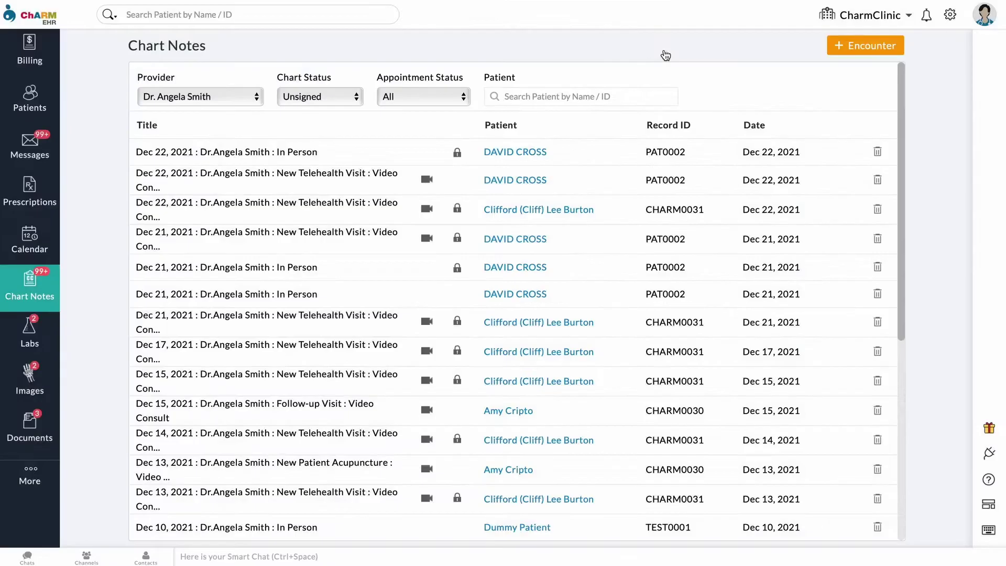
Step: Start a private encounter with the SOAP Template chart type from the calendar's 04:00 pm follow-up appointment
{"action": "left_click", "coordinate": [30, 250]}
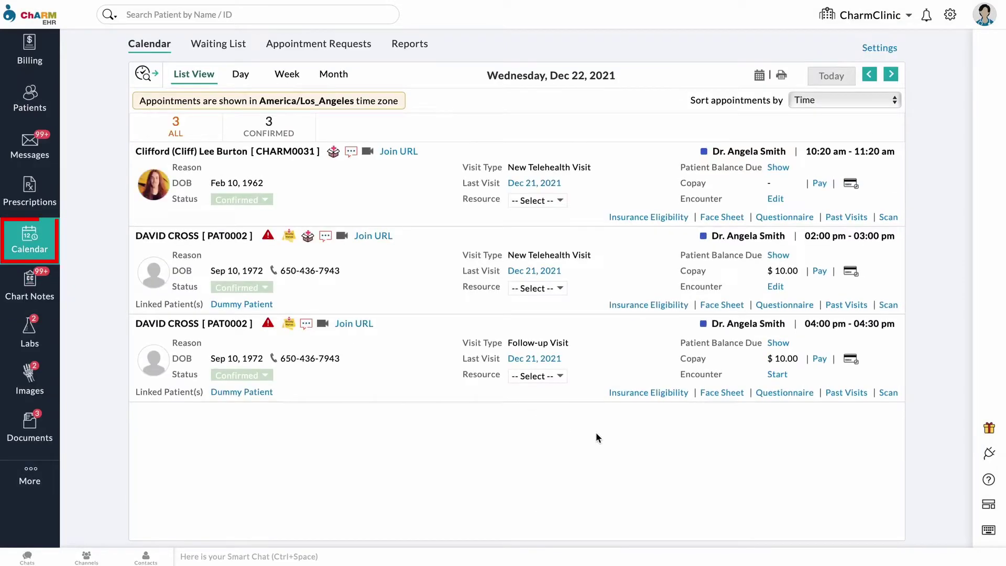
{"action": "left_click", "coordinate": [778, 375]}
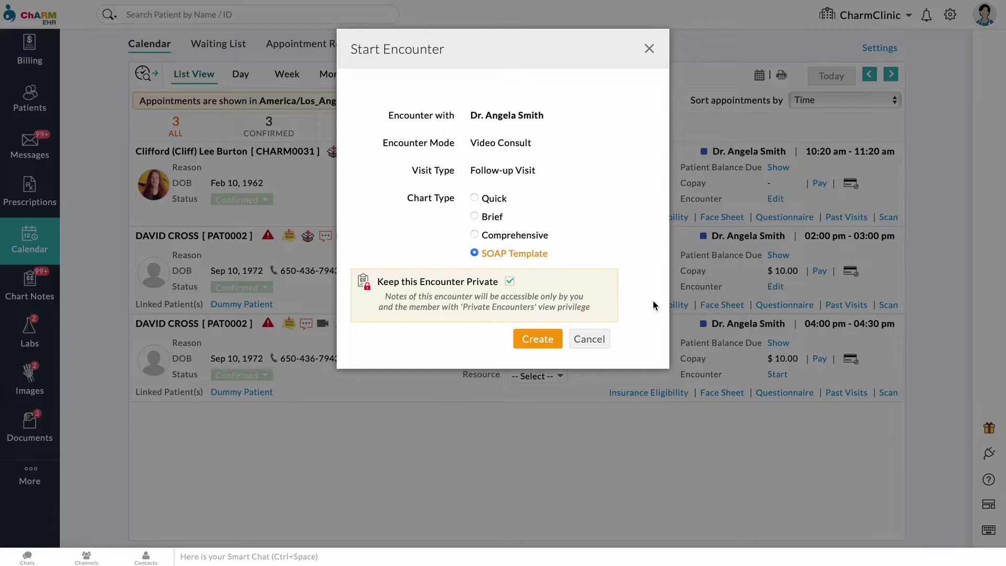
{"action": "left_click", "coordinate": [510, 282]}
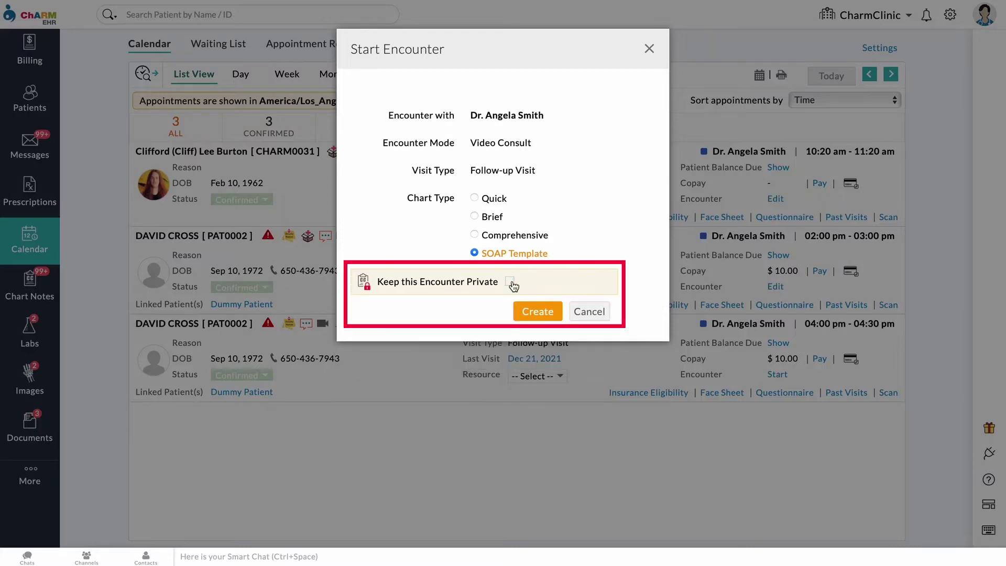
{"action": "left_click", "coordinate": [510, 282]}
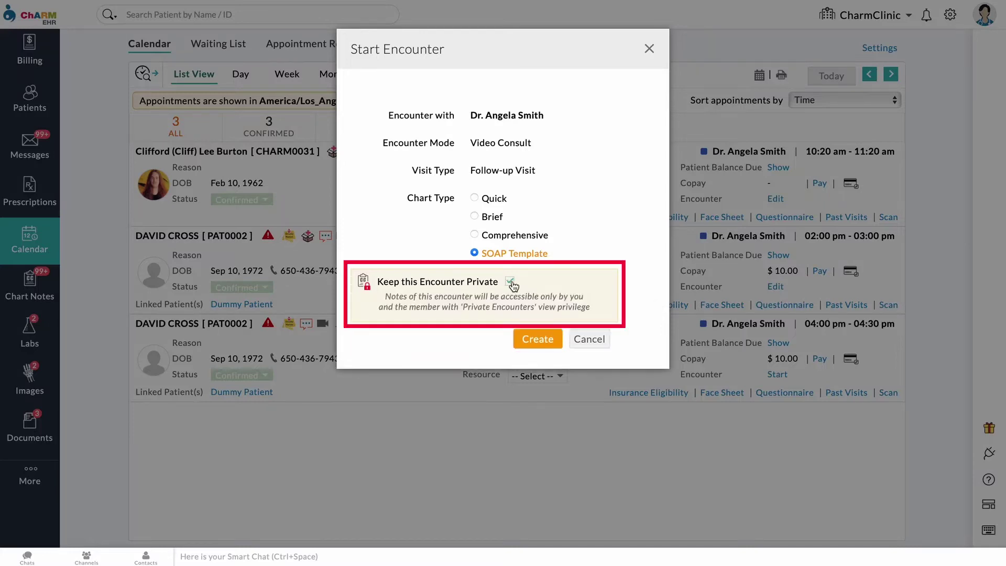
{"action": "left_click", "coordinate": [535, 341]}
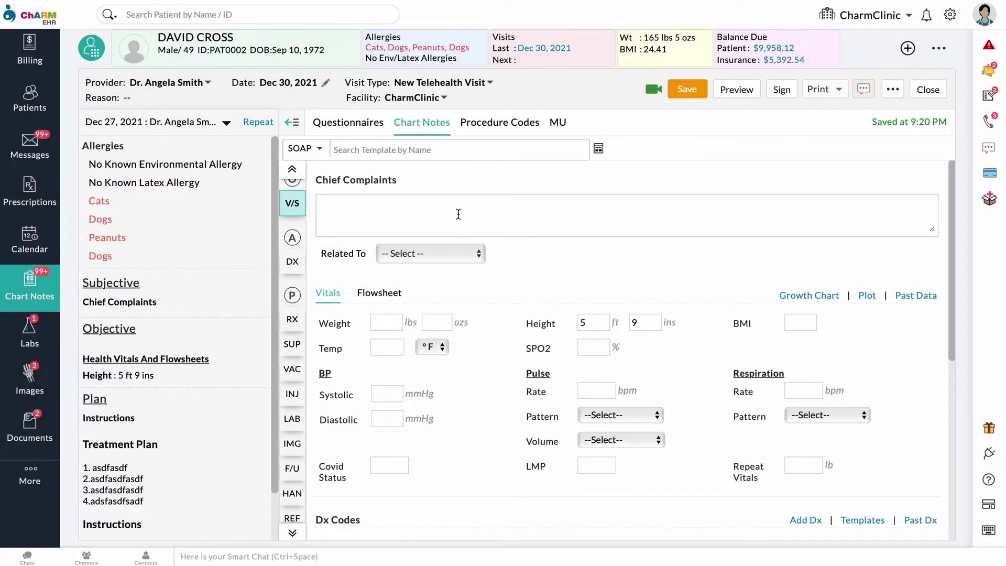
Step: Record "abdominal pain" as the chief complaint and enter a weight of 166 lbs 4 ozs in the vitals
{"action": "left_click", "coordinate": [458, 213]}
{"action": "type", "text": "abdominal pain"}
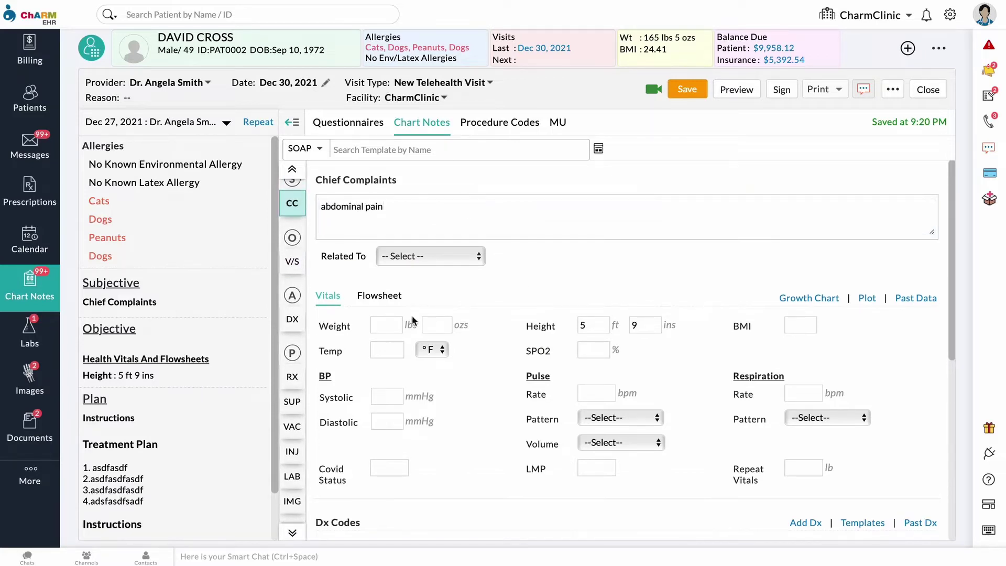
{"action": "left_click", "coordinate": [382, 323]}
{"action": "type", "text": "166"}
{"action": "key", "text": "Tab"}
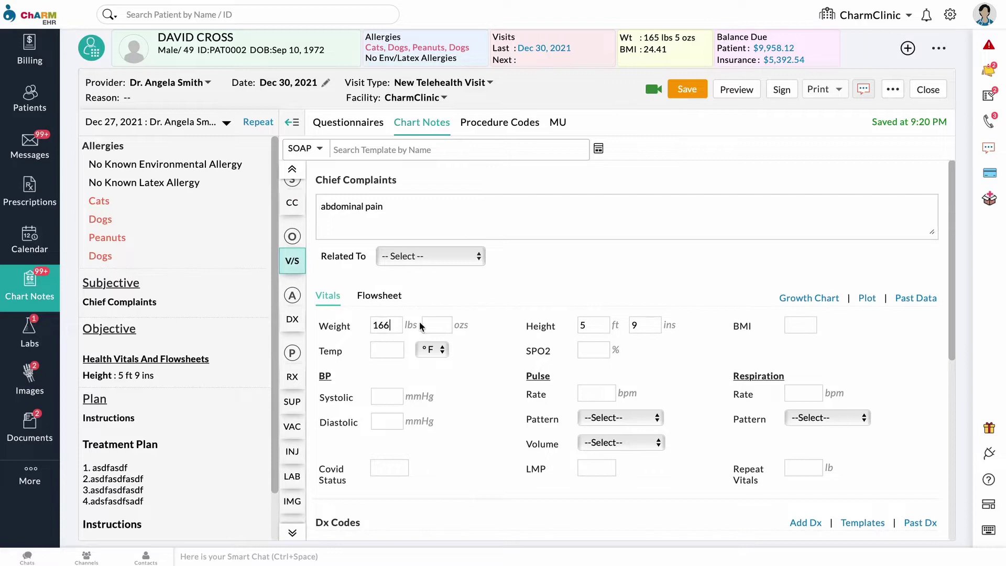
{"action": "type", "text": "4"}
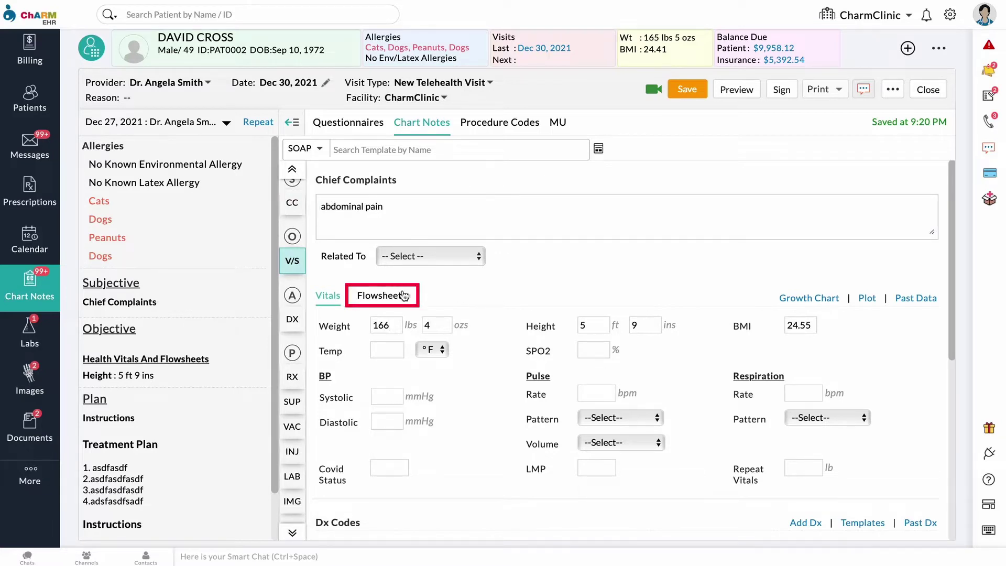
Step: Switch the vitals section to its flowsheet and select the Restorative Medical Center FL flowsheet
{"action": "left_click", "coordinate": [386, 296]}
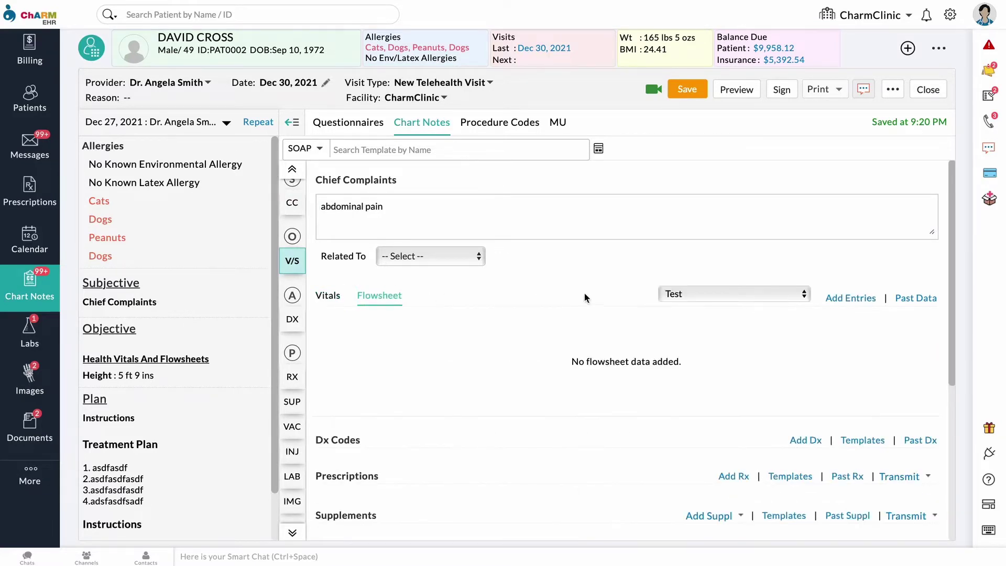
{"action": "left_click", "coordinate": [713, 303]}
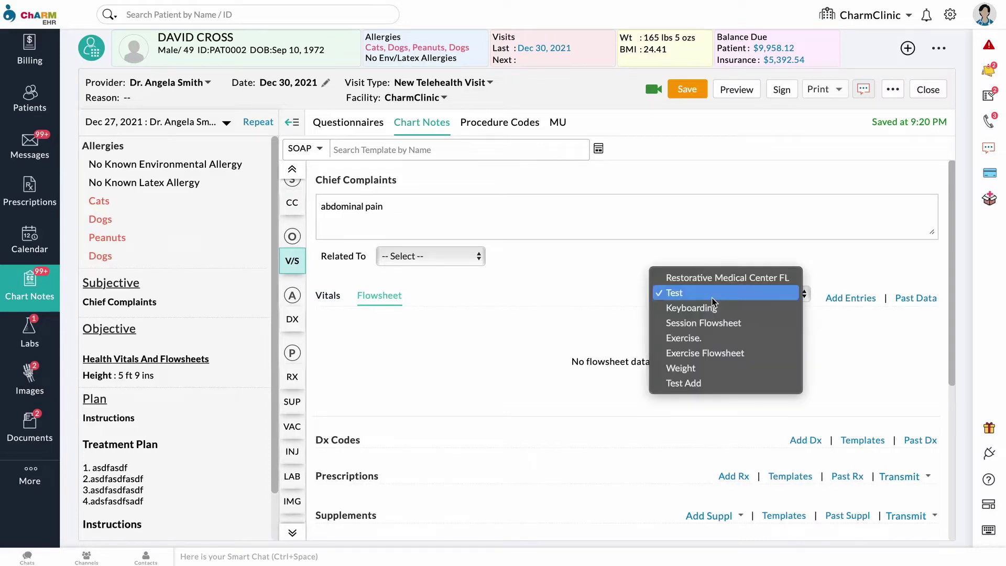
{"action": "left_click", "coordinate": [694, 278]}
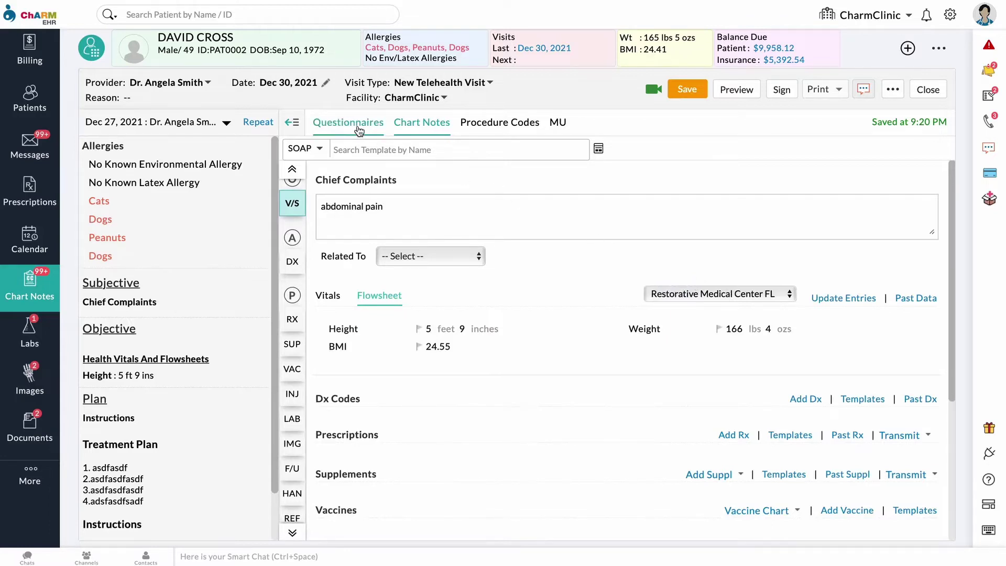
Step: View the patient's submitted Widget Test questionnaire for this encounter
{"action": "left_click", "coordinate": [357, 126]}
{"action": "left_click", "coordinate": [626, 276]}
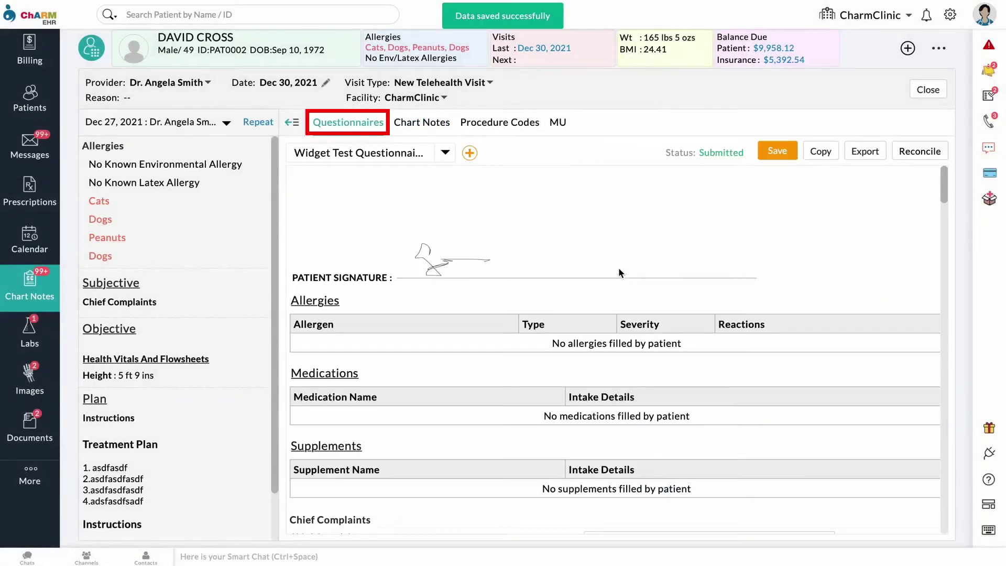
{"action": "left_click", "coordinate": [445, 153]}
{"action": "left_click", "coordinate": [383, 176]}
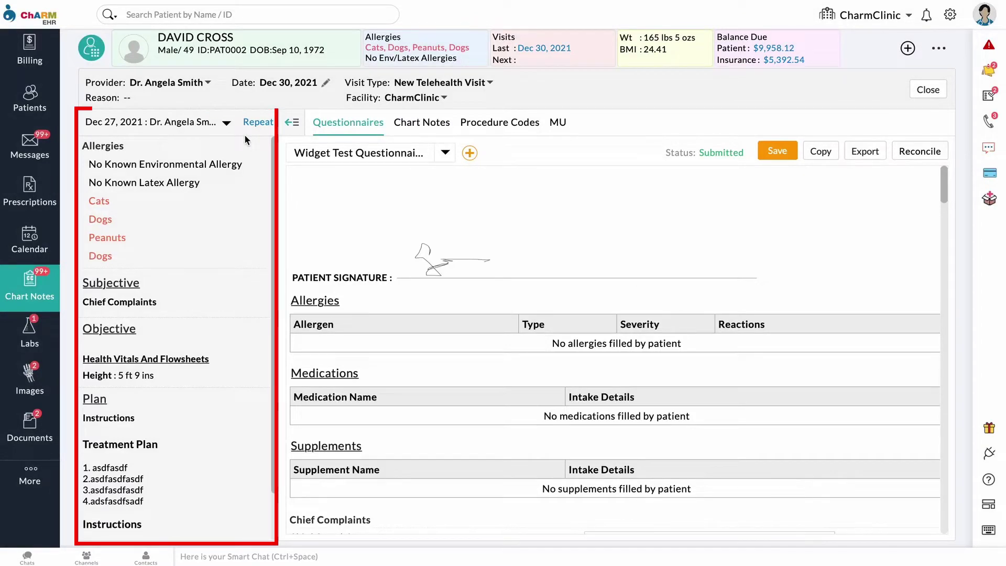
Step: Repeat the Dec 27, 2021 encounter's SOAP notes with the Treatment Plan template, including its previous recommendations
{"action": "left_click", "coordinate": [227, 124]}
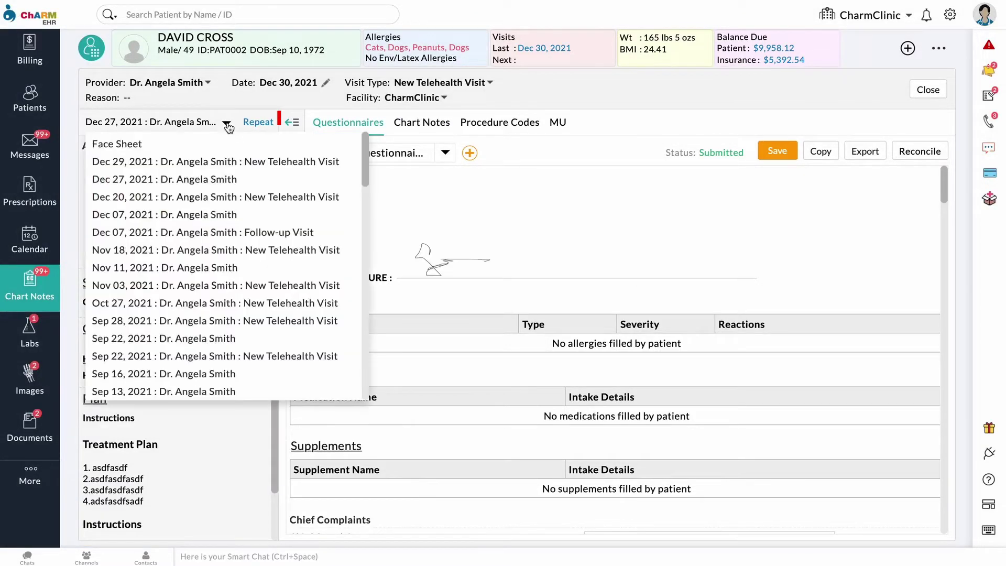
{"action": "left_click", "coordinate": [176, 181]}
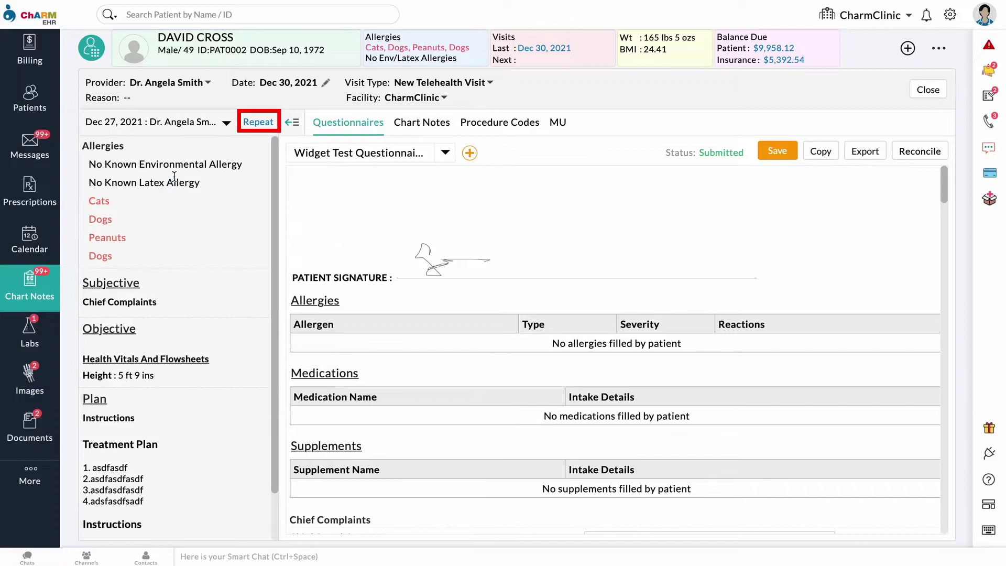
{"action": "left_click", "coordinate": [259, 123]}
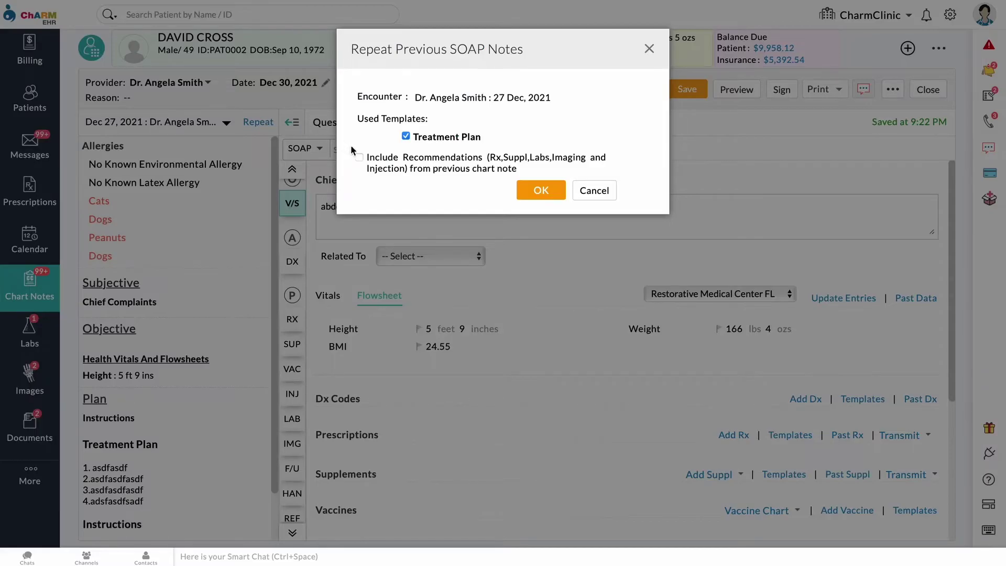
{"action": "left_click", "coordinate": [360, 158]}
{"action": "left_click", "coordinate": [540, 191]}
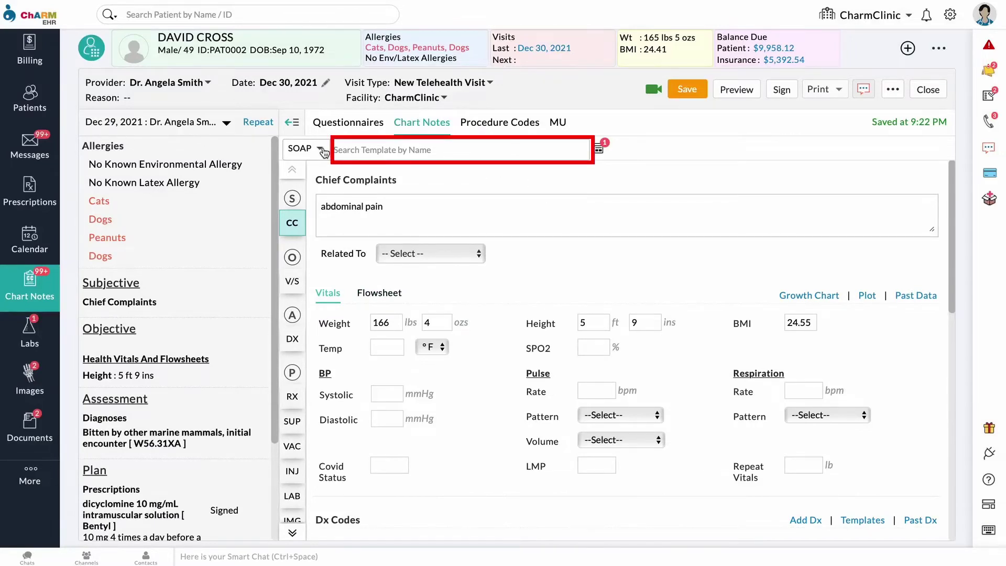
Step: Apply the Abdominal Pain and Abnormal Mole SOAP templates to the chart note, and delete the Abdominal Pain template from the used templates
{"action": "left_click", "coordinate": [393, 151]}
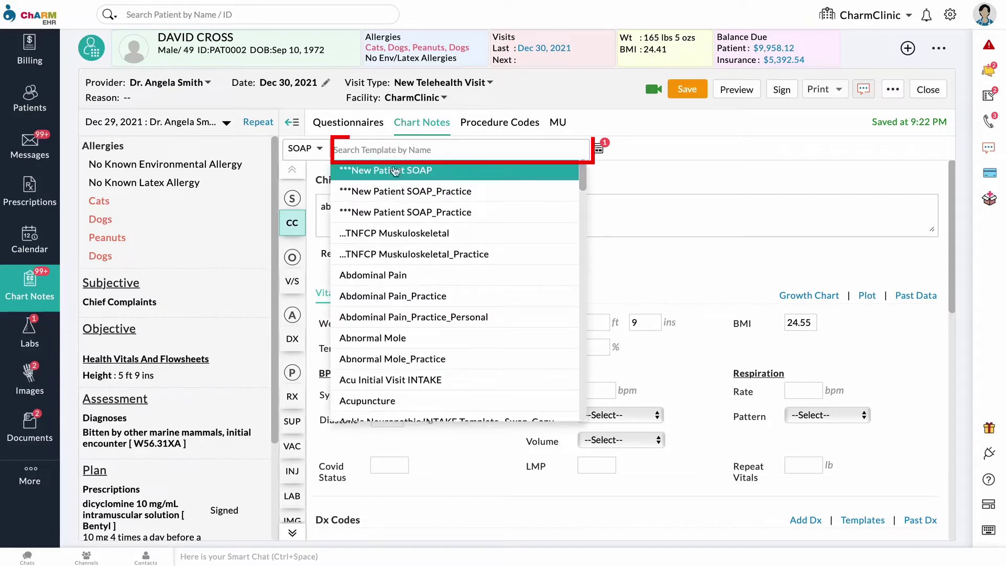
{"action": "left_click", "coordinate": [387, 276]}
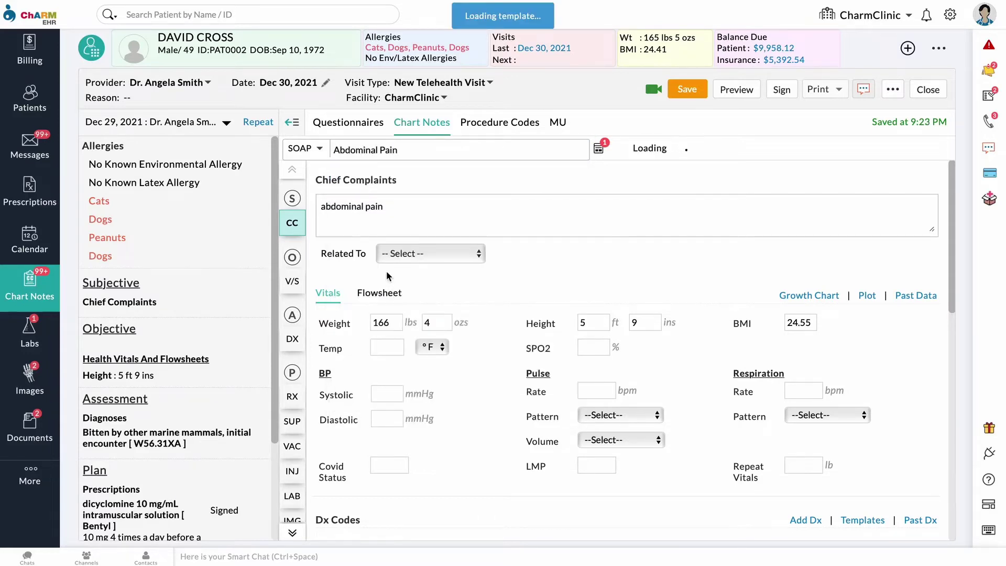
{"action": "left_click", "coordinate": [430, 150]}
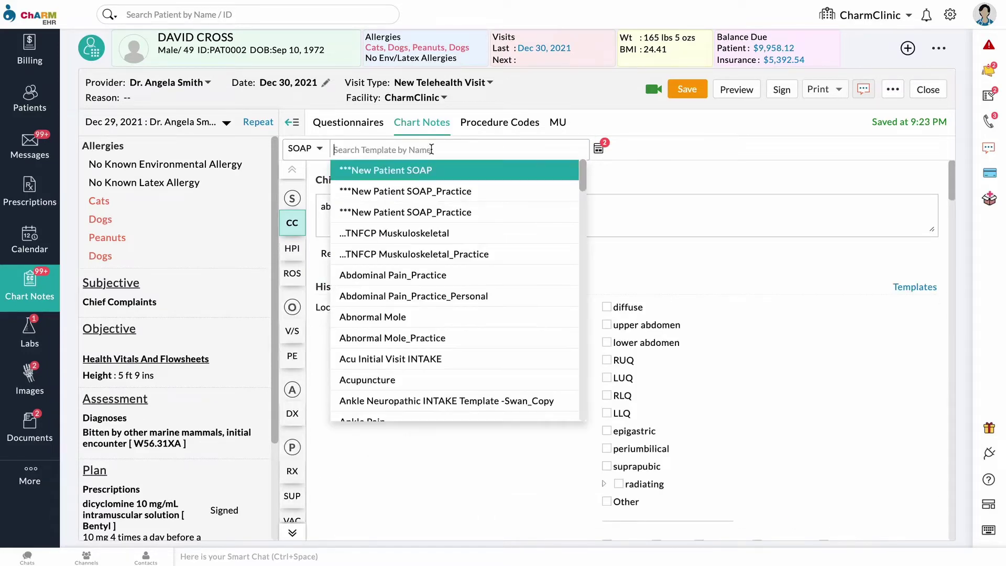
{"action": "left_click", "coordinate": [378, 318]}
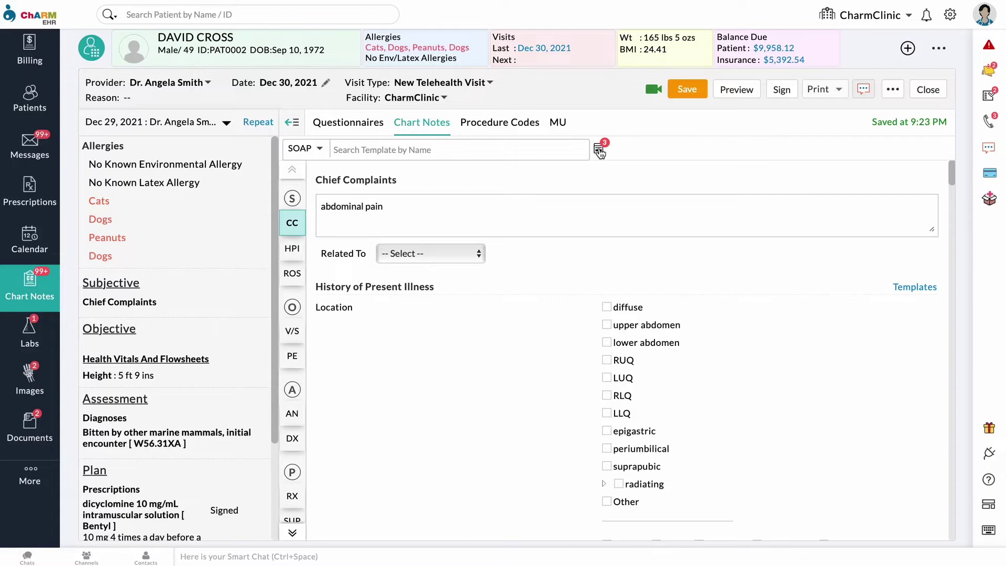
{"action": "left_click", "coordinate": [599, 150]}
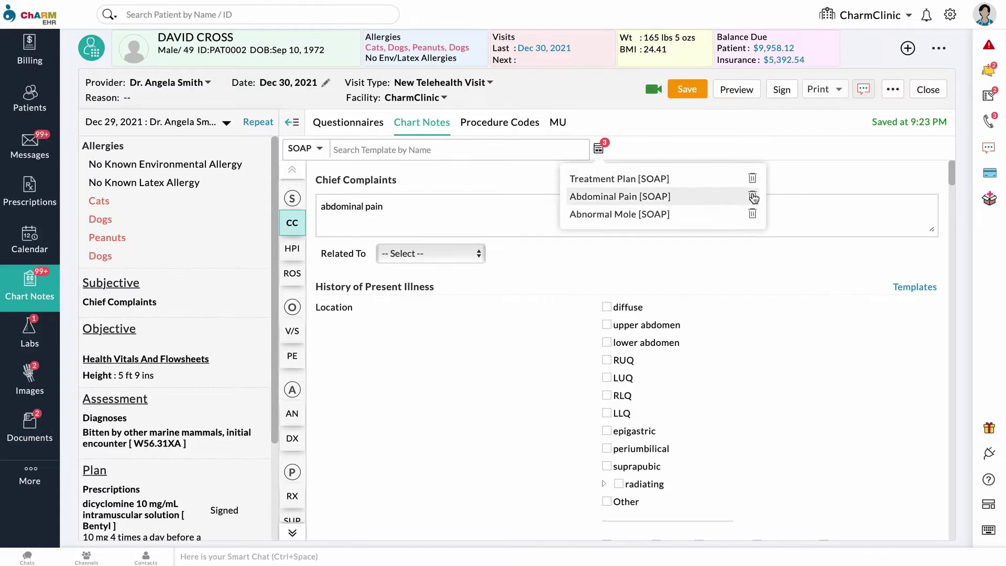
{"action": "left_click", "coordinate": [753, 197]}
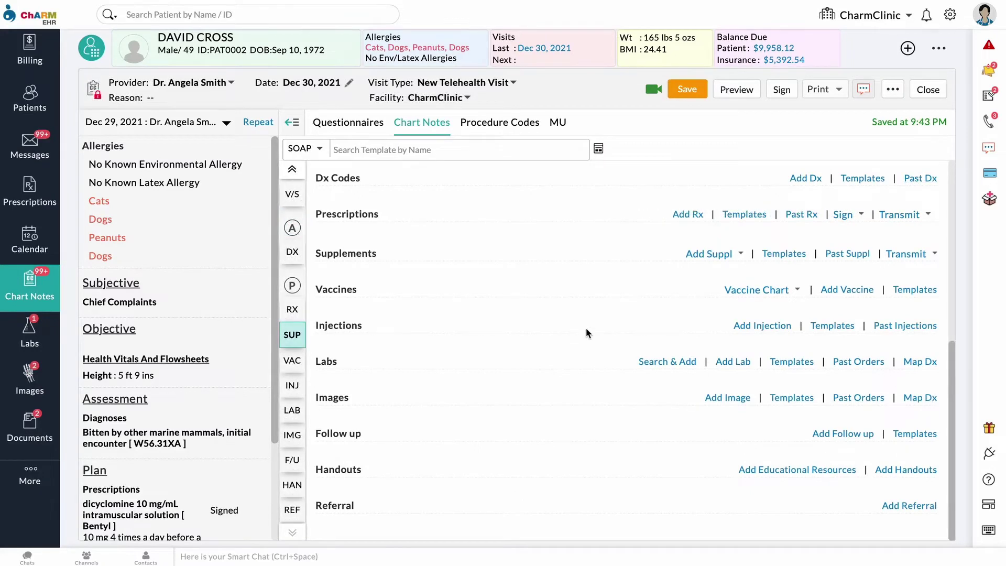
Step: Add the Vitamin 10mg capsule to the chart note's supplements from the Supplements template
{"action": "left_click", "coordinate": [777, 256]}
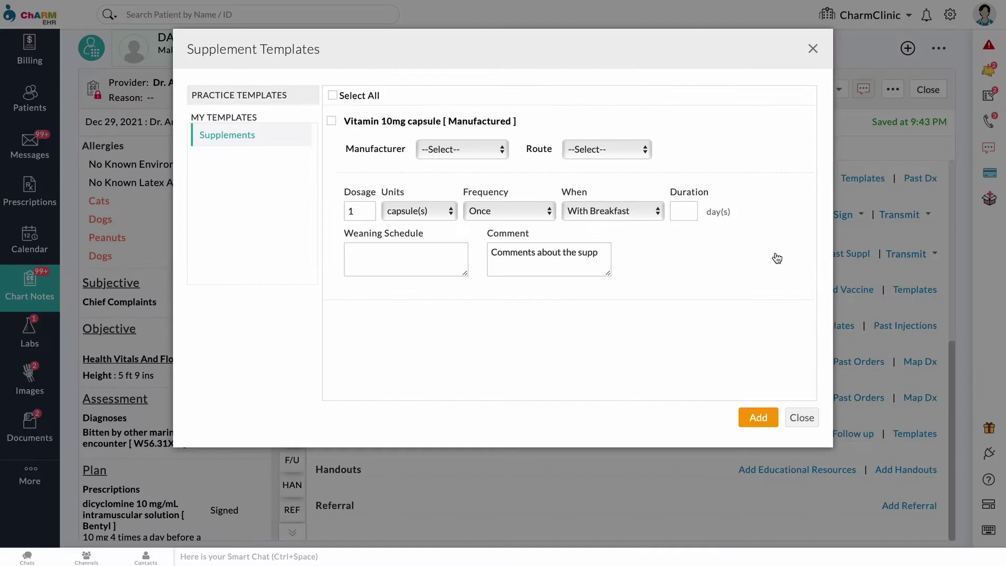
{"action": "left_click", "coordinate": [331, 122]}
{"action": "left_click", "coordinate": [774, 426]}
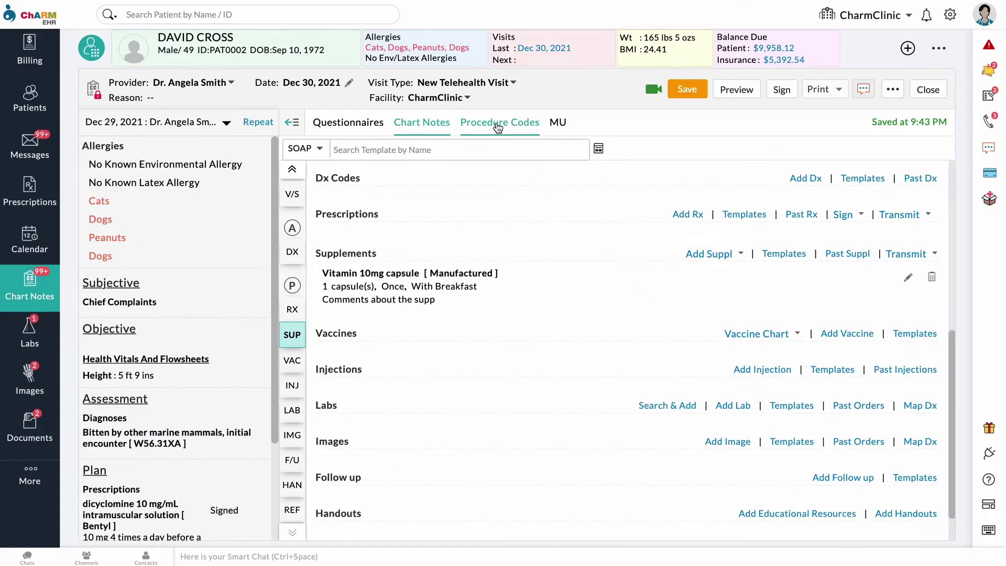
Step: Add the INI5 procedure "Initial Intake plus 5 follow ups" under the Cigna - Contracted fee schedule and save the encounter
{"action": "left_click", "coordinate": [498, 127]}
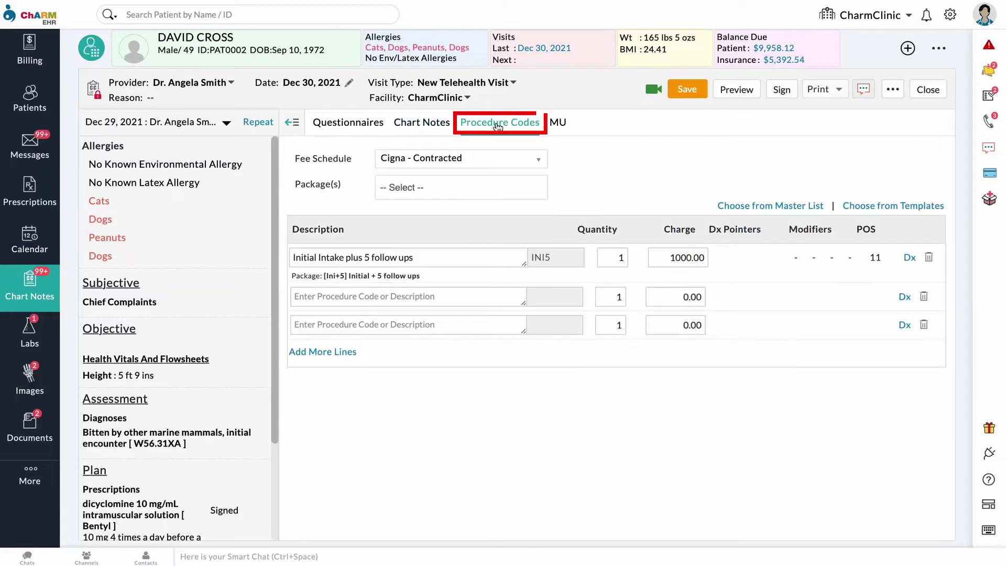
{"action": "left_click", "coordinate": [419, 163]}
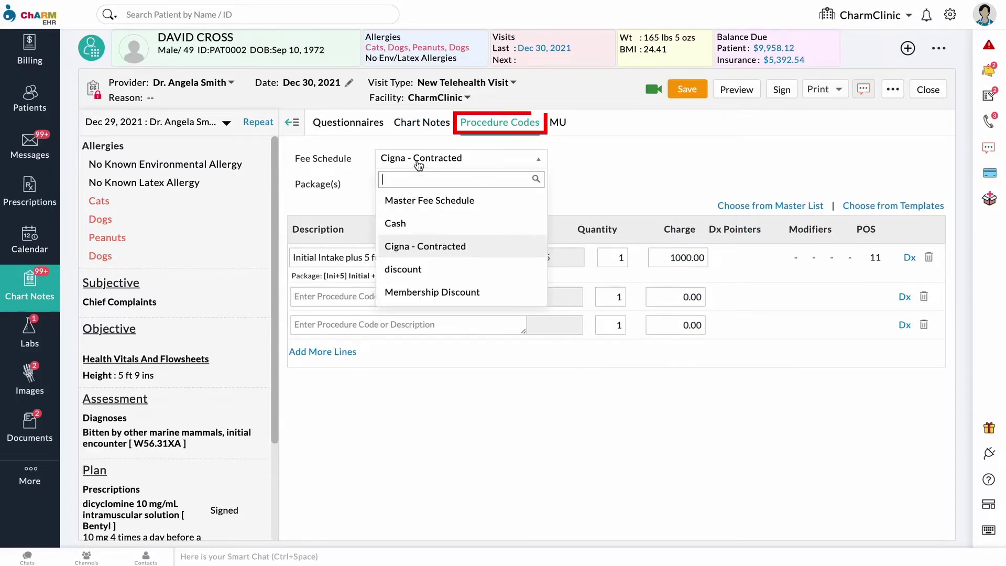
{"action": "left_click", "coordinate": [407, 240]}
{"action": "left_click", "coordinate": [440, 294]}
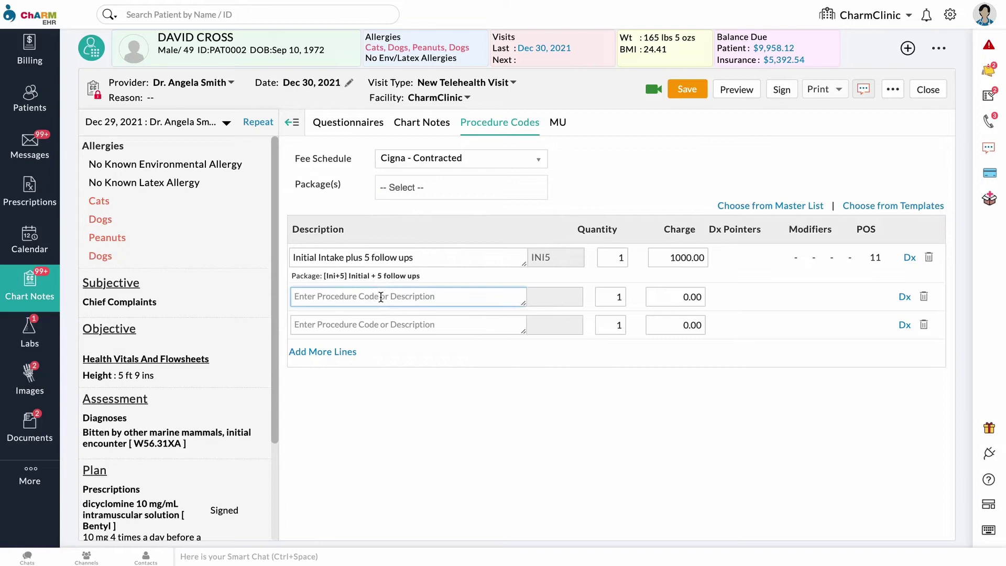
{"action": "type", "text": "ini"}
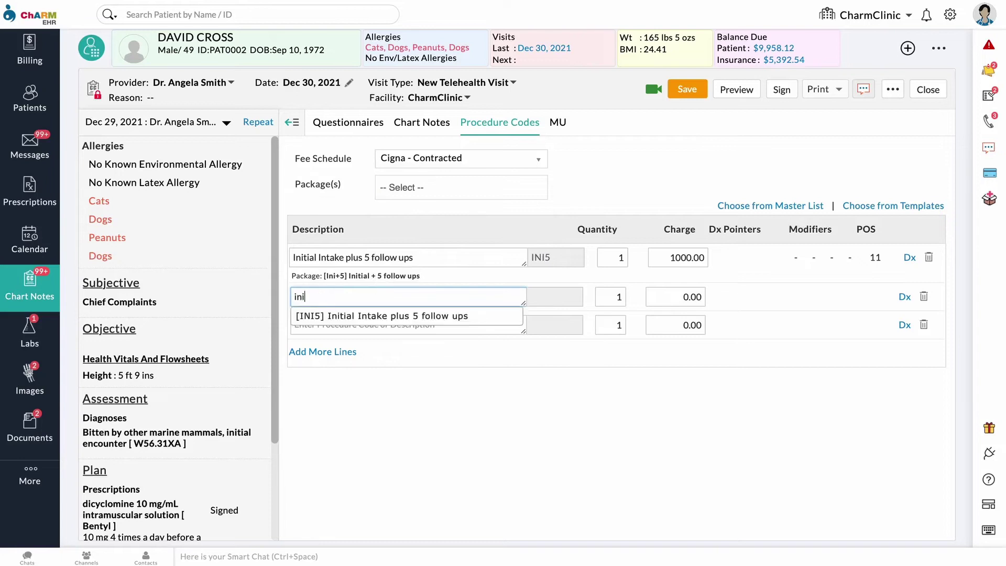
{"action": "left_click", "coordinate": [388, 316]}
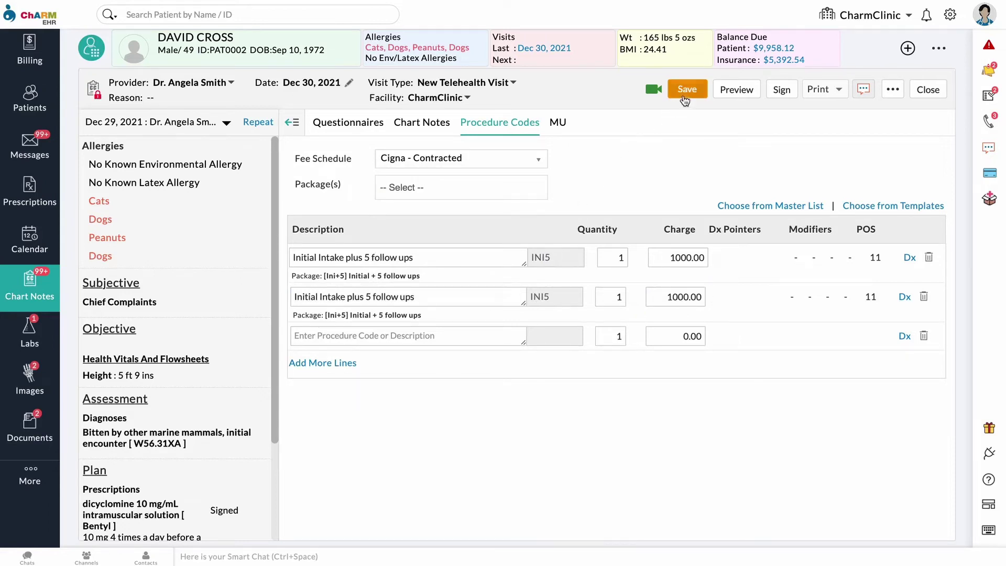
{"action": "left_click", "coordinate": [688, 93]}
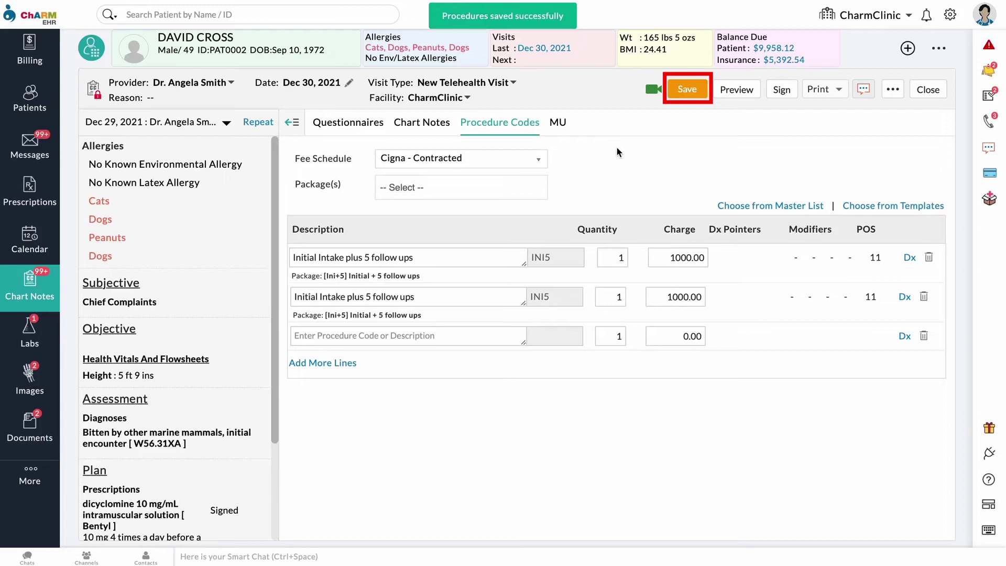
Step: Try to sign the Dec 30, 2021 encounter and cancel at the signing confirmation
{"action": "left_click", "coordinate": [783, 92]}
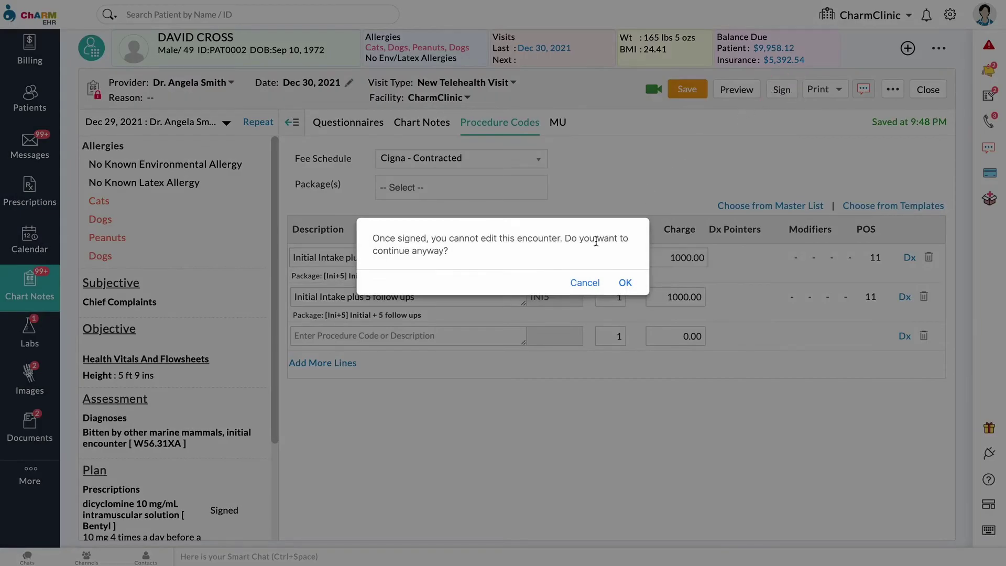
{"action": "left_click", "coordinate": [582, 283]}
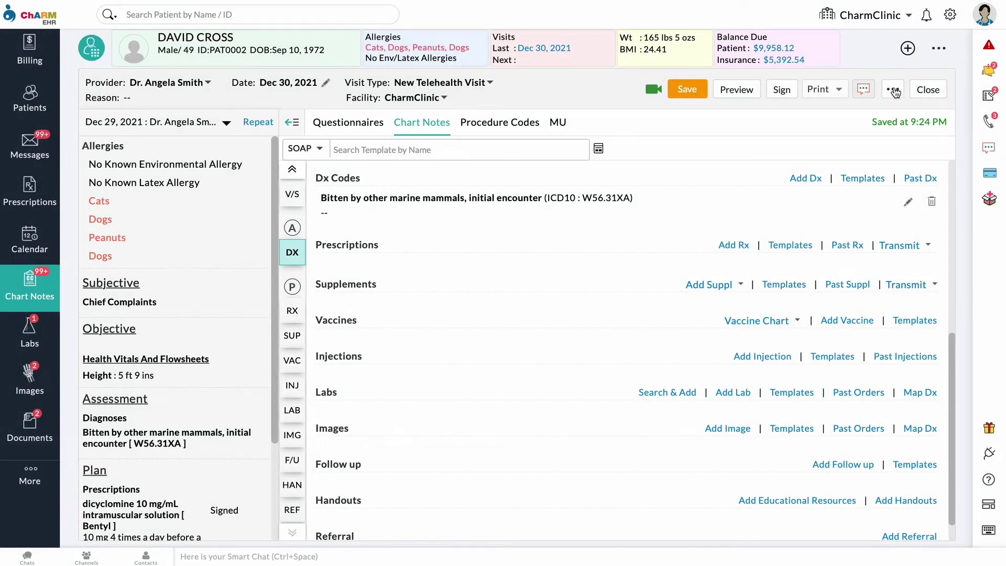
Step: File the Dec 30, 2021 encounter for review with the CharmClinic facility and the labs orders physician
{"action": "left_click", "coordinate": [894, 90]}
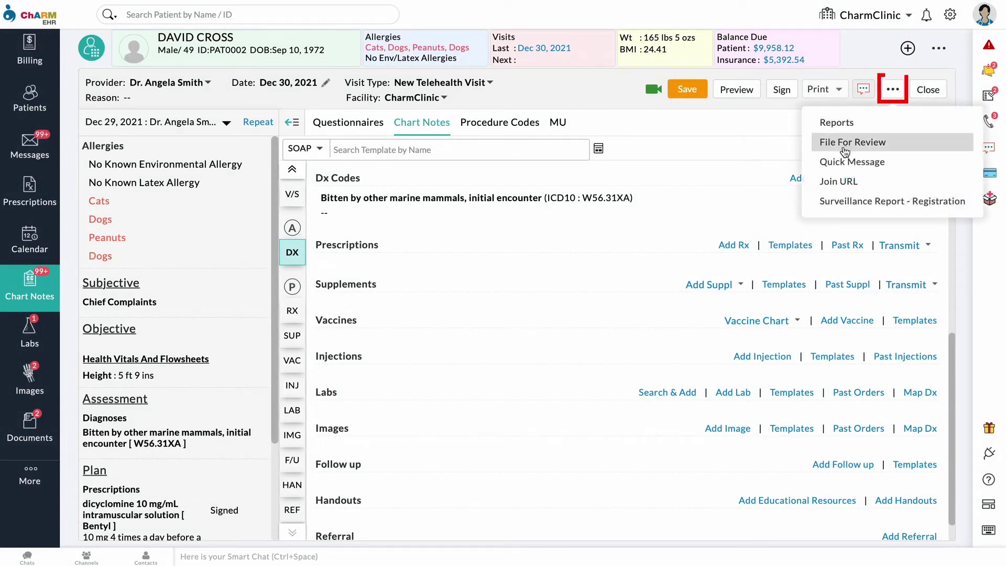
{"action": "left_click", "coordinate": [842, 143]}
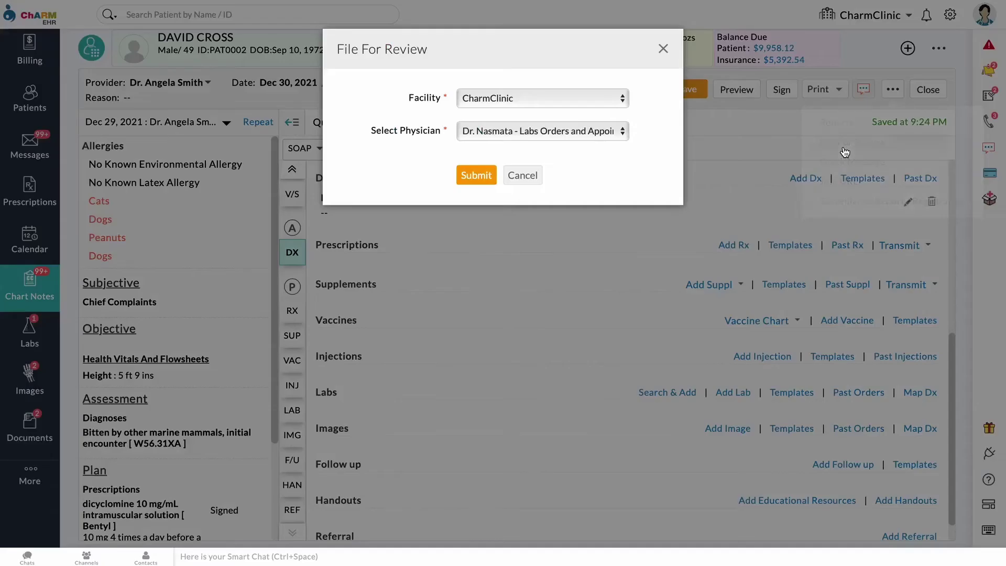
{"action": "left_click", "coordinate": [596, 131]}
{"action": "left_click", "coordinate": [579, 131]}
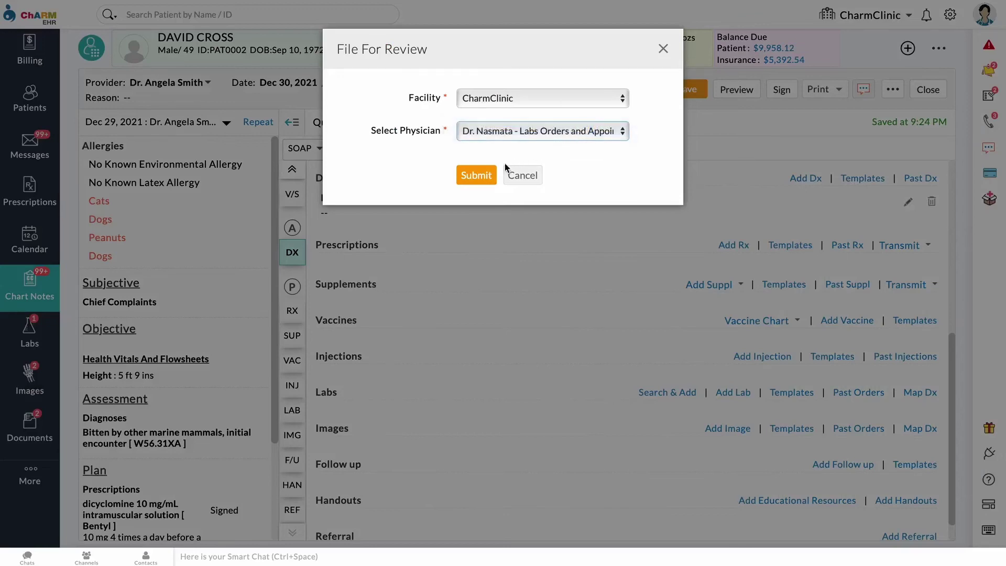
{"action": "left_click", "coordinate": [476, 175]}
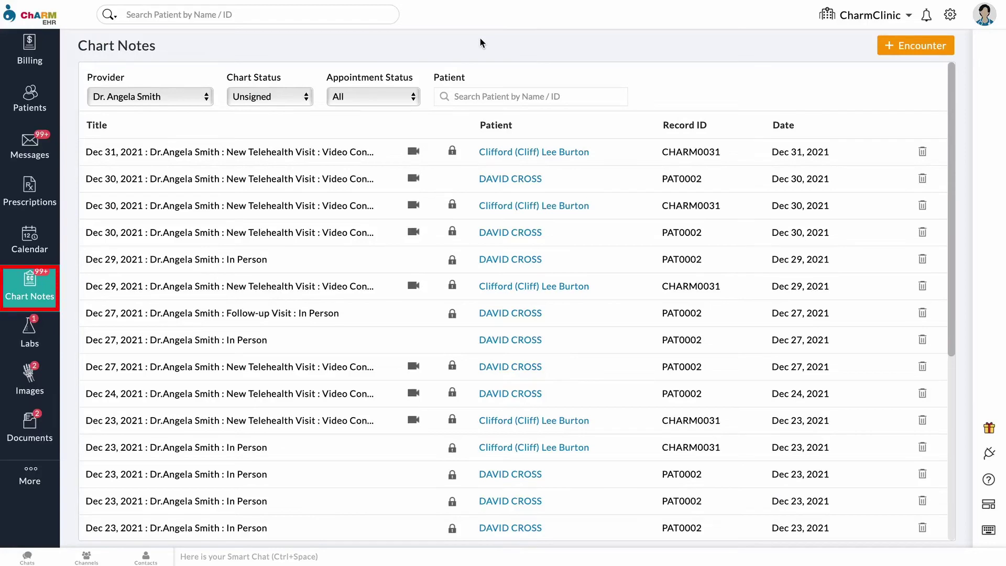
Step: Open the fourth encounter in the chart notes list, keeping the Unsigned chart status, and bring up its signing confirmation without signing
{"action": "left_click", "coordinate": [264, 98]}
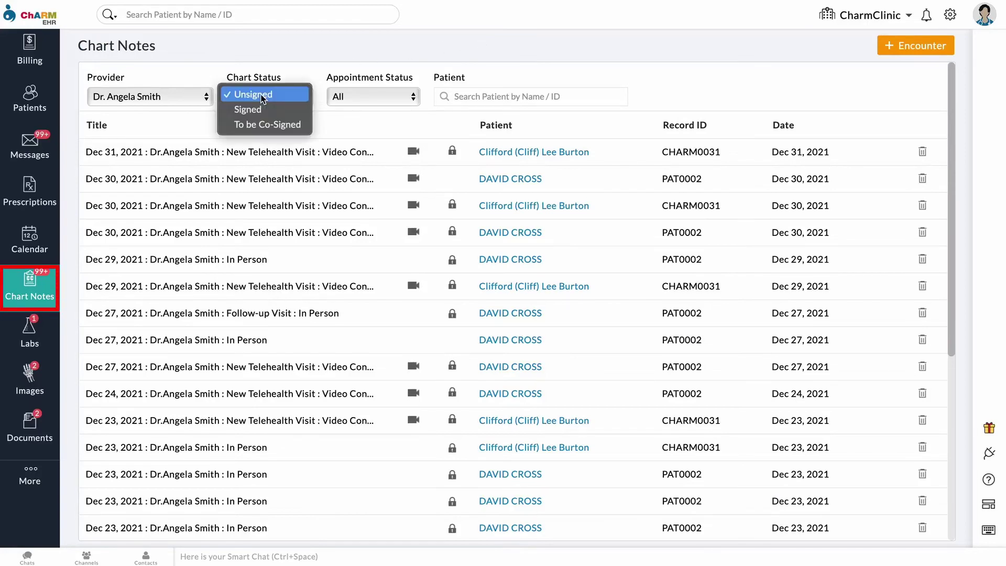
{"action": "left_click", "coordinate": [258, 97]}
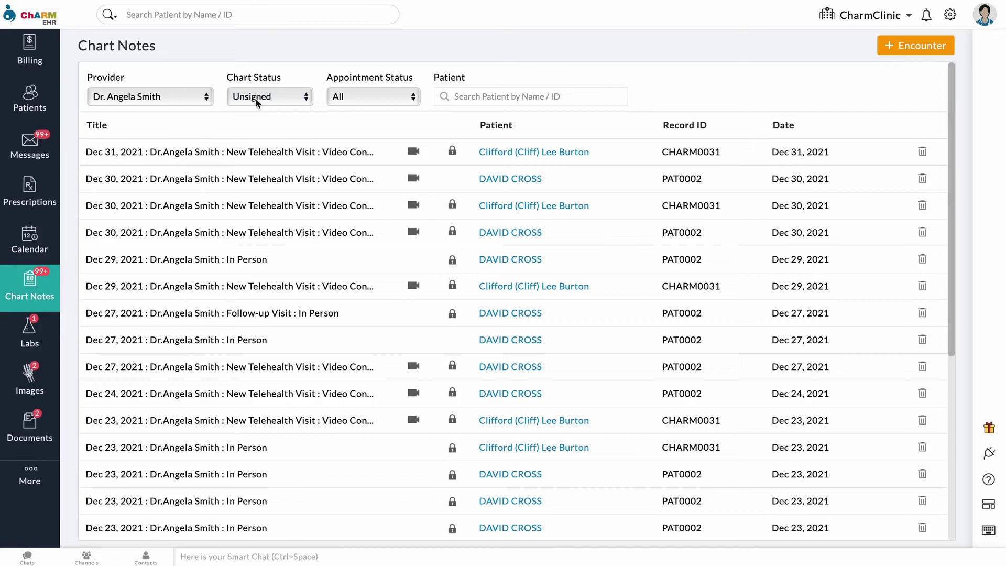
{"action": "left_click", "coordinate": [232, 232]}
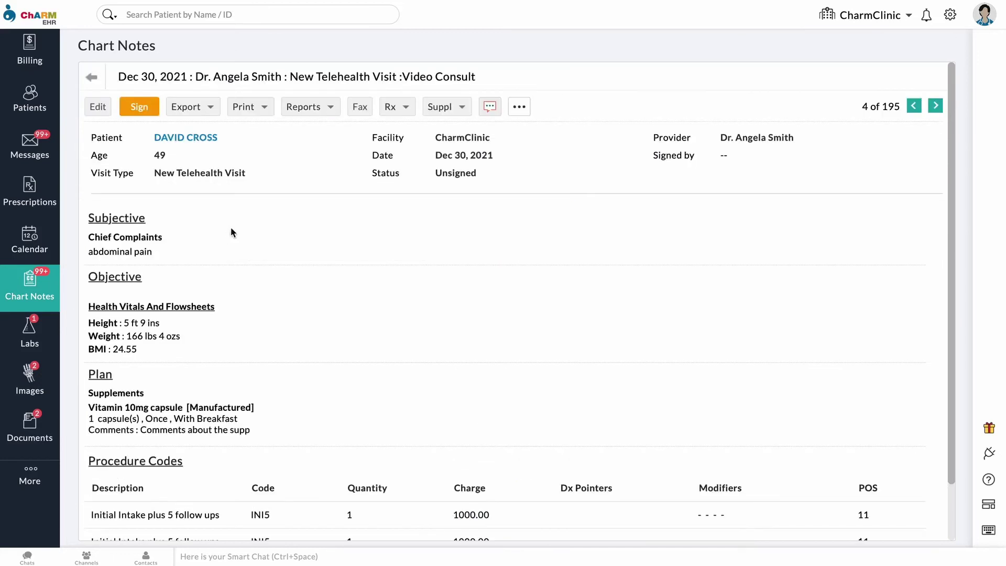
{"action": "left_click", "coordinate": [140, 107]}
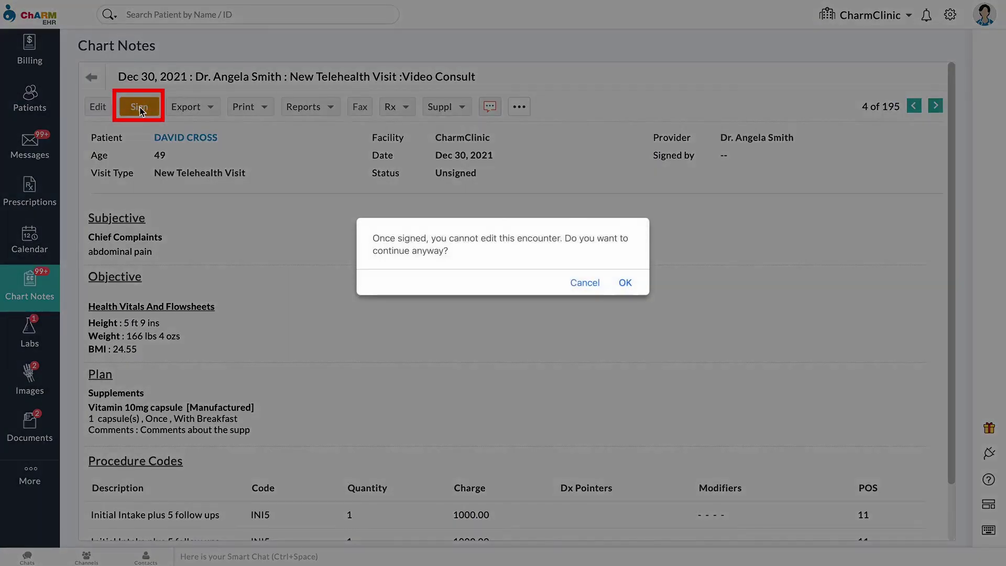
{"action": "left_click", "coordinate": [582, 283]}
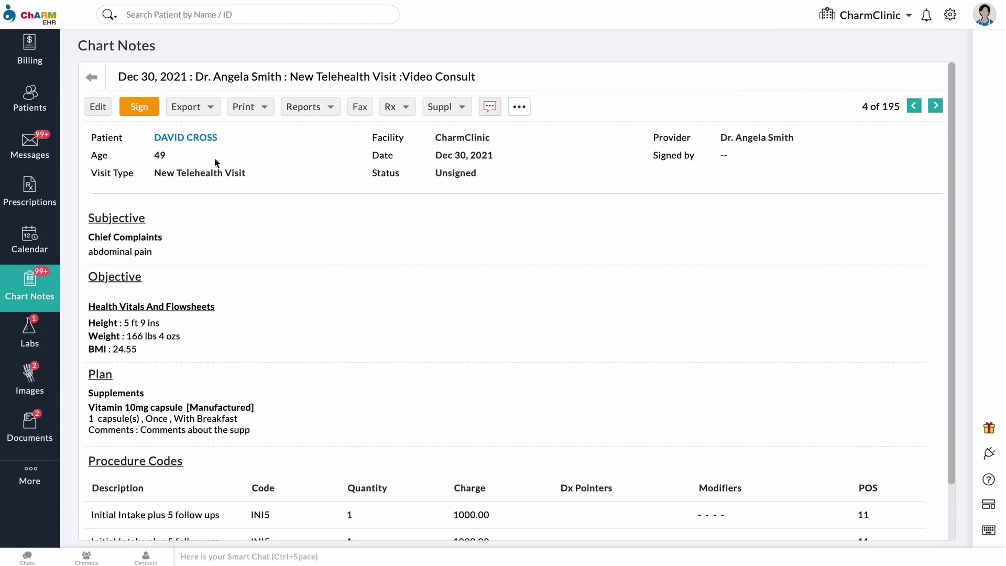
Step: Review the export formats and print options available for the Dec 30, 2021 encounter
{"action": "left_click", "coordinate": [211, 108]}
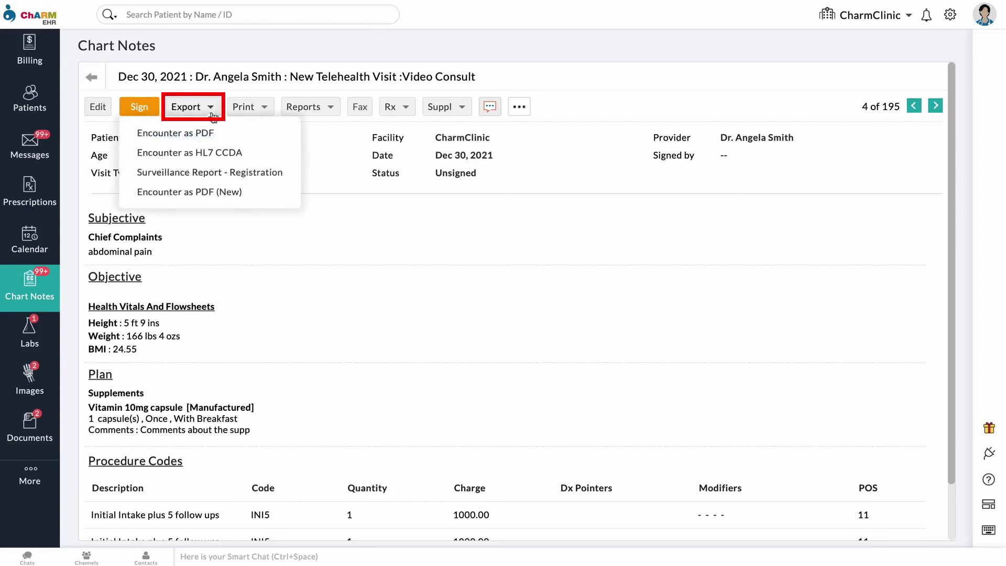
{"action": "left_click", "coordinate": [206, 193]}
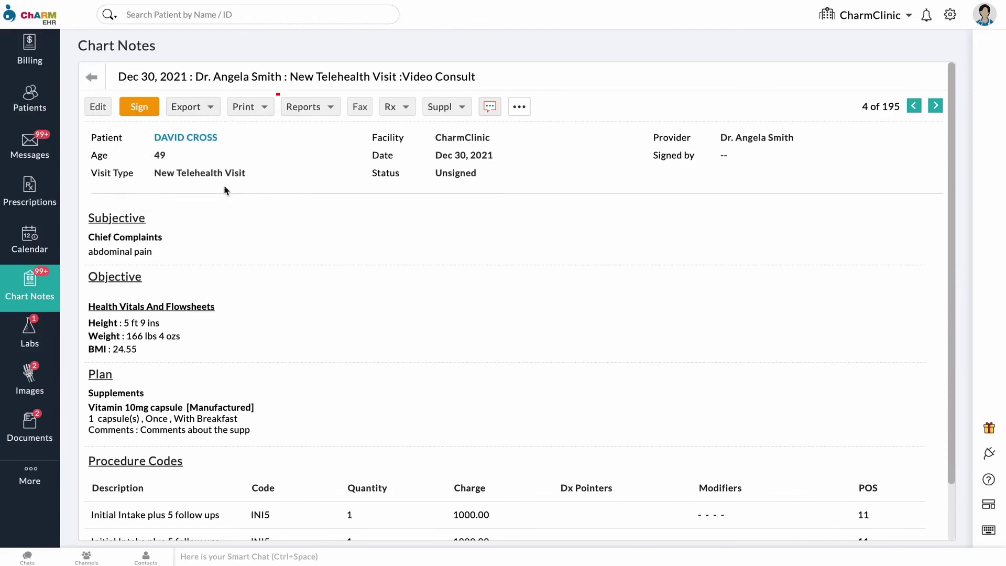
{"action": "left_click", "coordinate": [259, 108]}
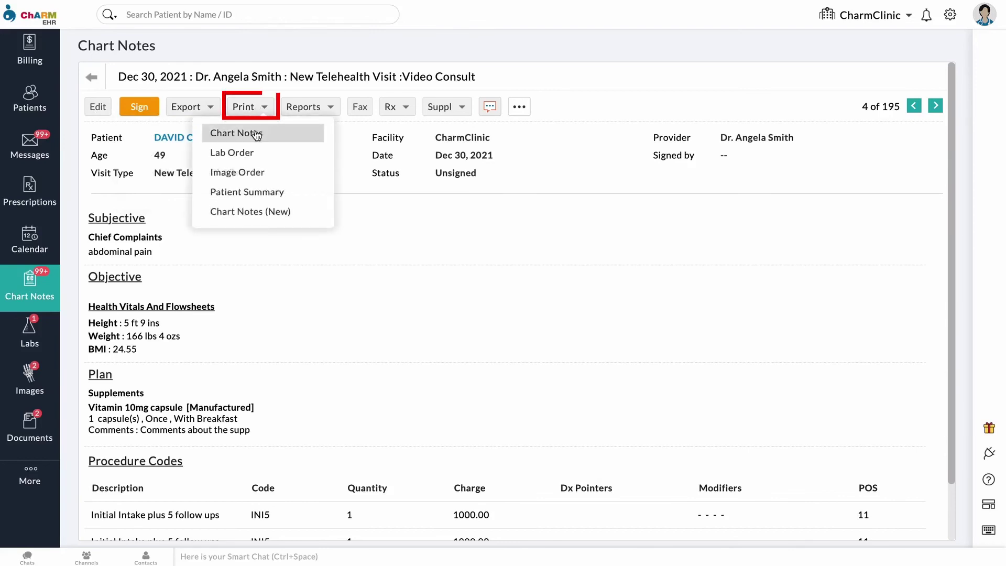
{"action": "left_click", "coordinate": [241, 245]}
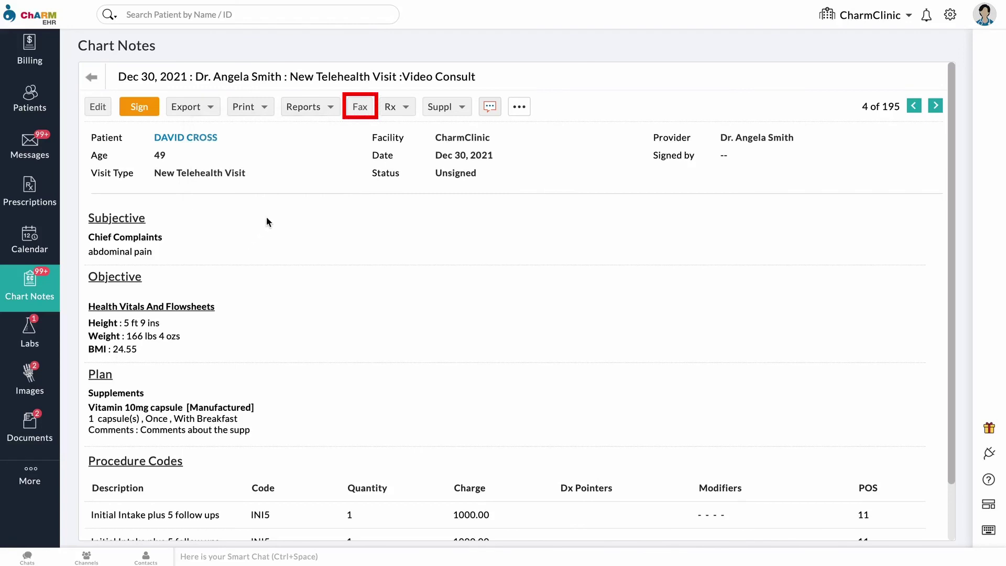
Step: View the encounter's Send Fax form, cancel it without sending, and show the prescription signing, paper and fax options
{"action": "left_click", "coordinate": [360, 107]}
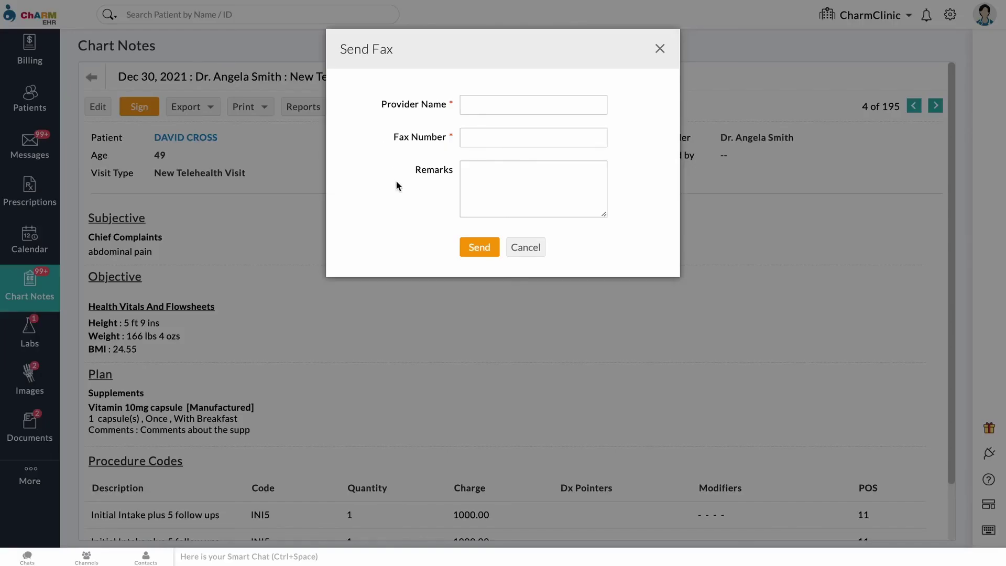
{"action": "left_click", "coordinate": [518, 248]}
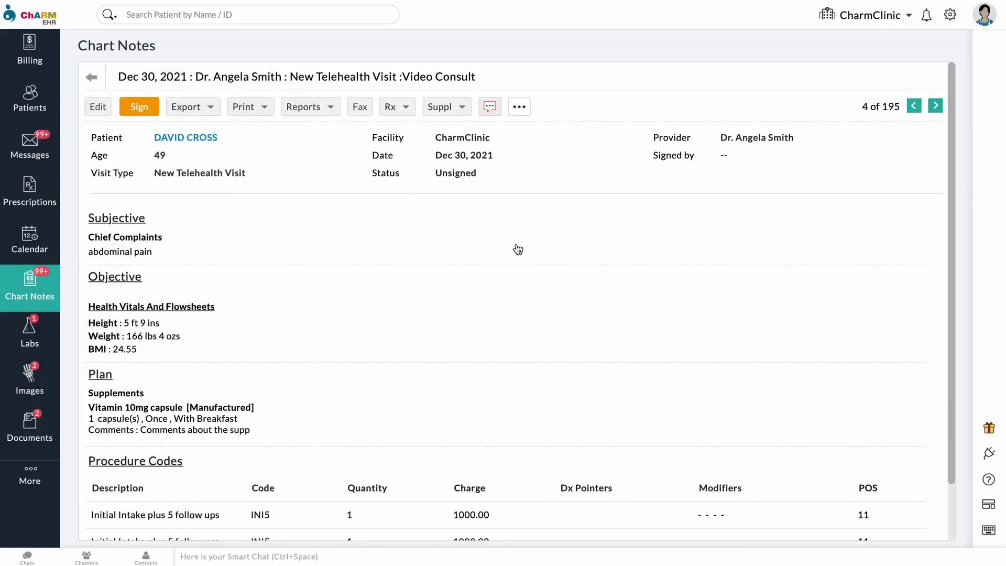
{"action": "left_click", "coordinate": [409, 110]}
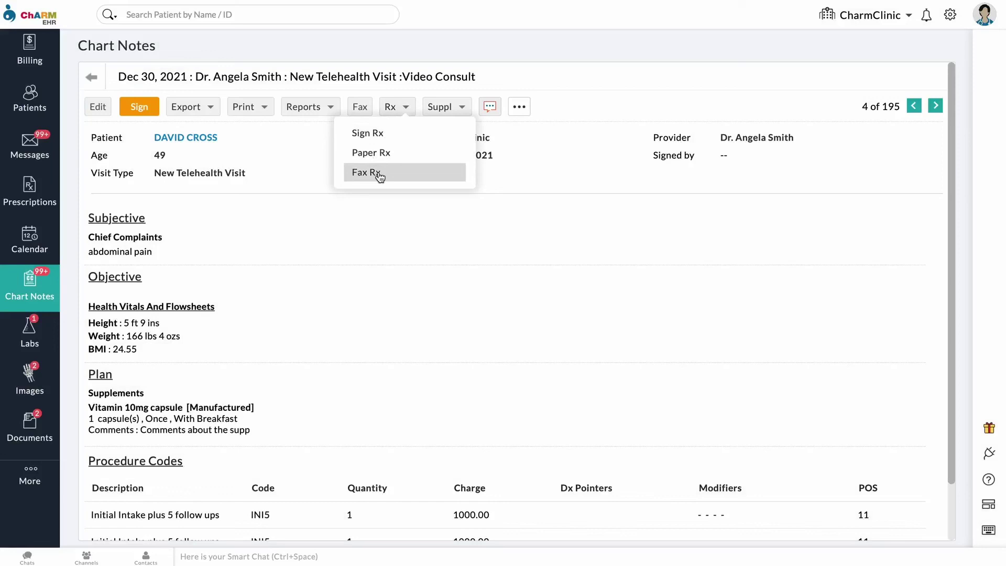